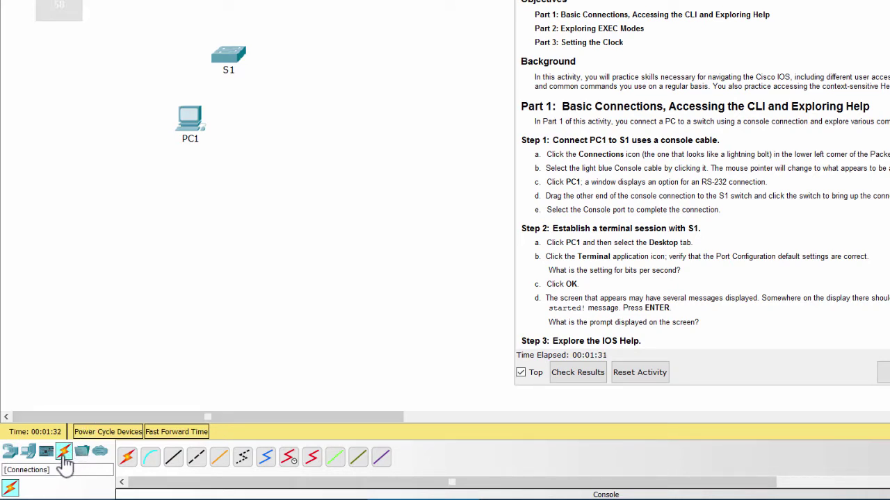
Connect PC1's RS 232 port to S1's Console port with a console cable
left_click(152, 459)
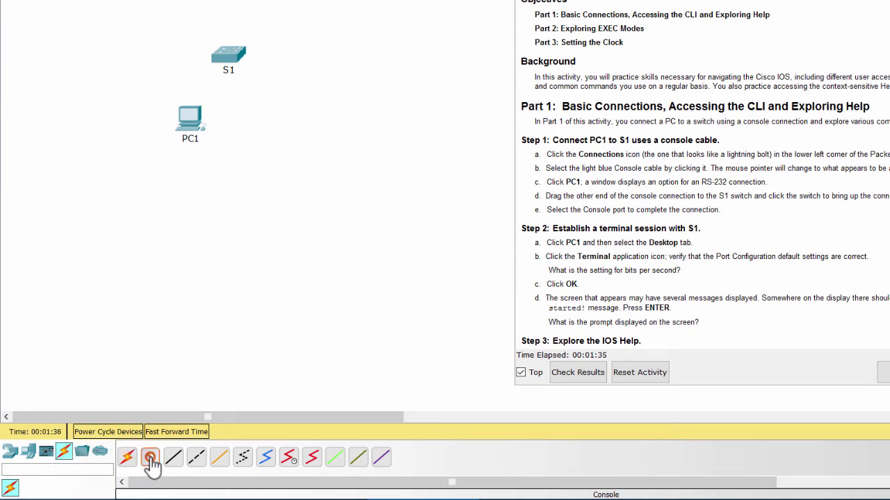
left_click(190, 123)
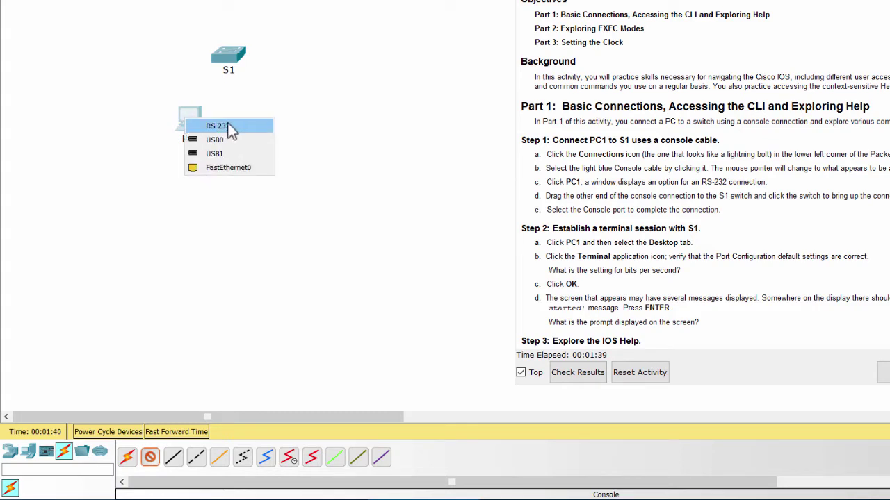
left_click(216, 126)
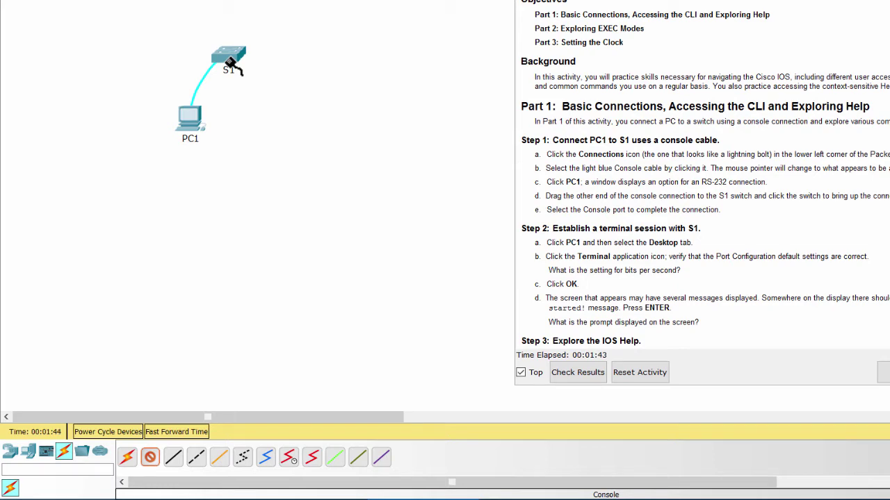
left_click(232, 66)
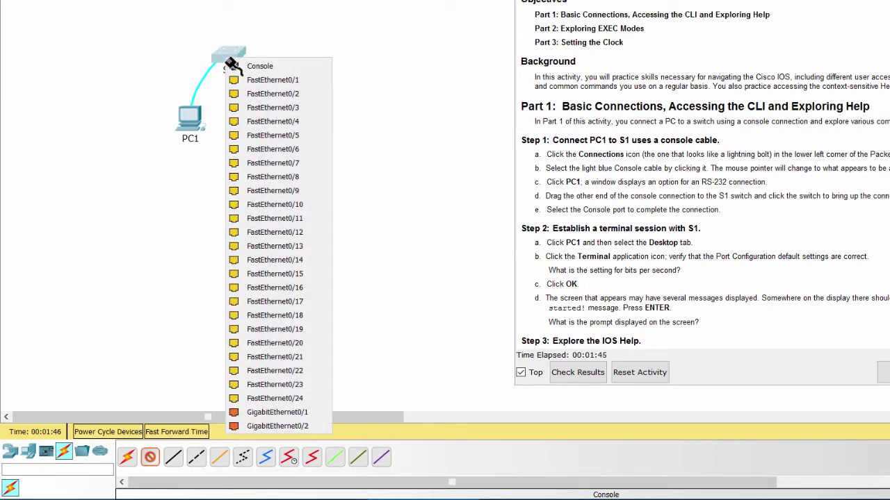
left_click(278, 67)
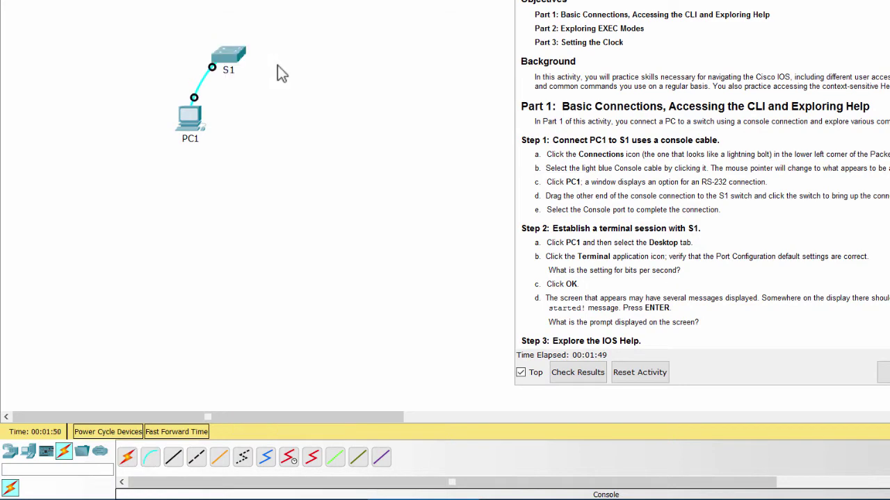
Open a terminal session from PC1 to S1 with the default port configuration and start the CLI prompt
scroll(629, 207, "down", 4)
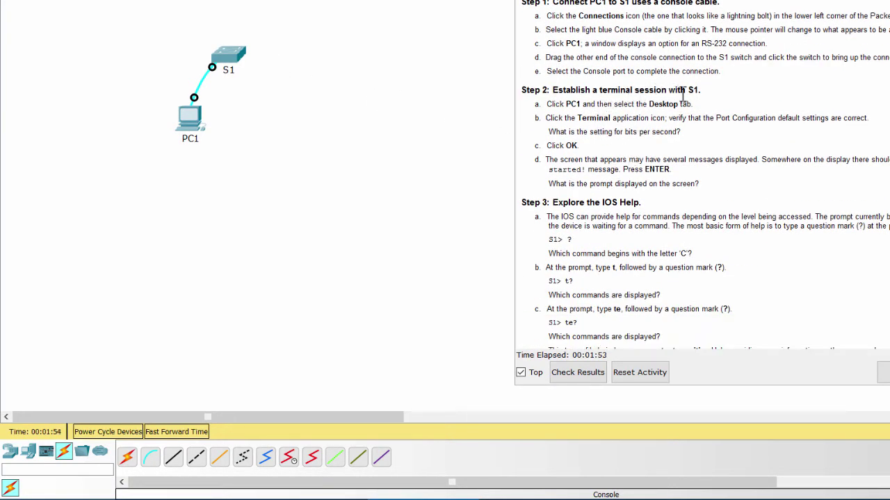
left_click(191, 127)
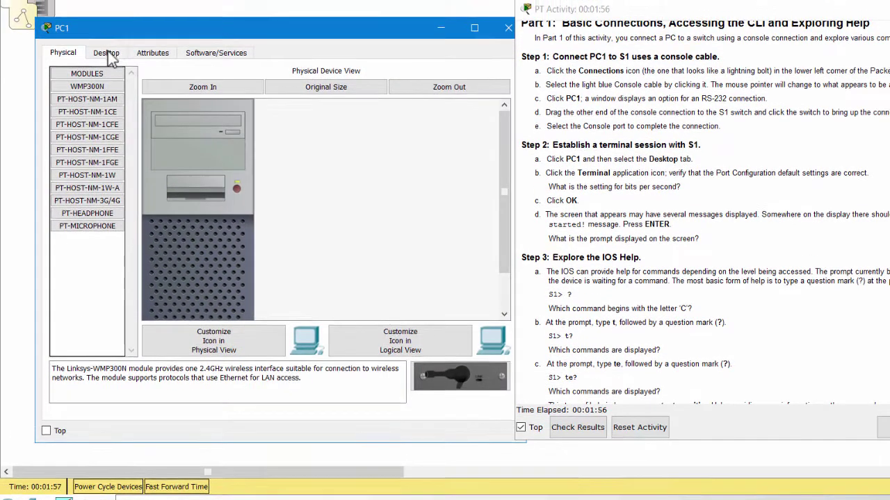
left_click(107, 53)
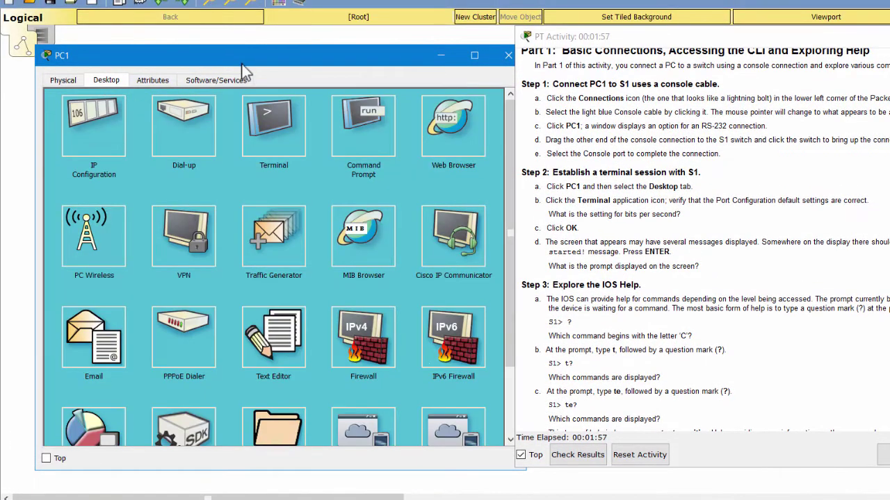
left_click(280, 130)
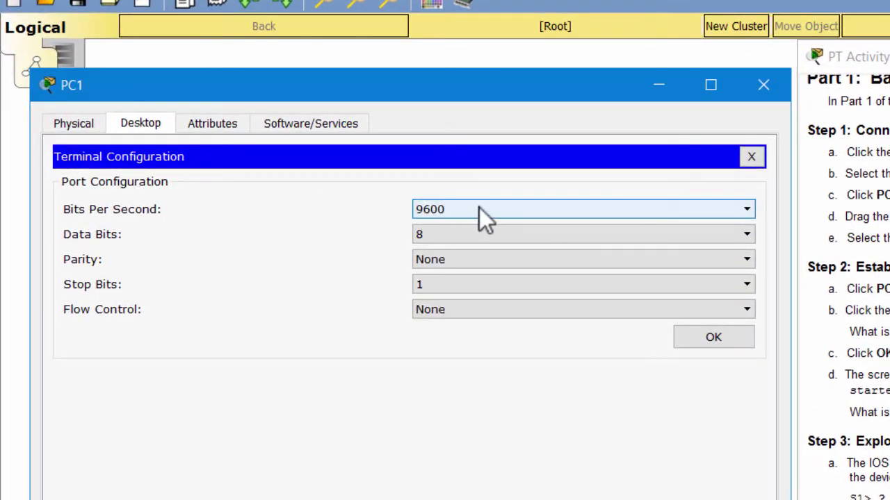
left_click(709, 337)
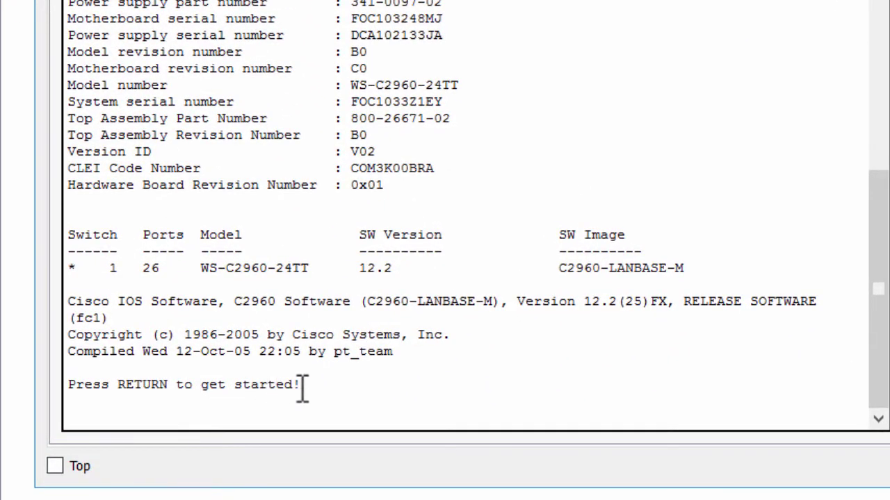
key("Return")
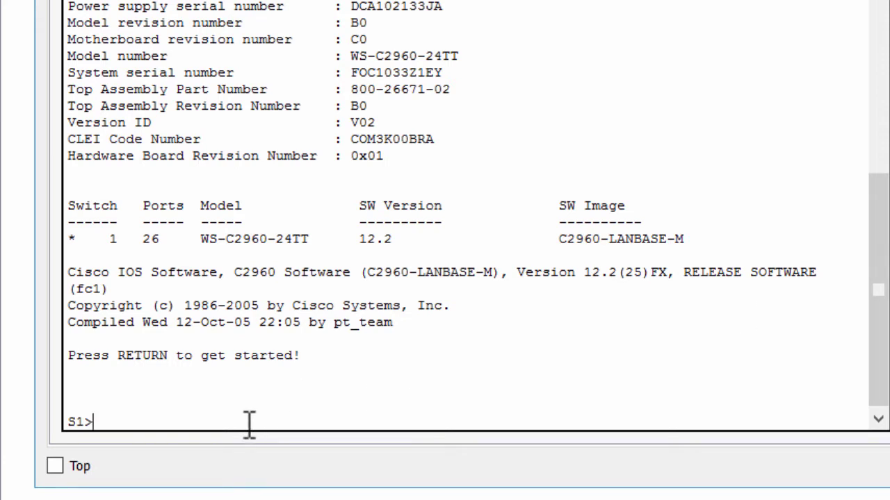
Query the user EXEC help with ?, t? and te?, and list all available commands again
type("?")
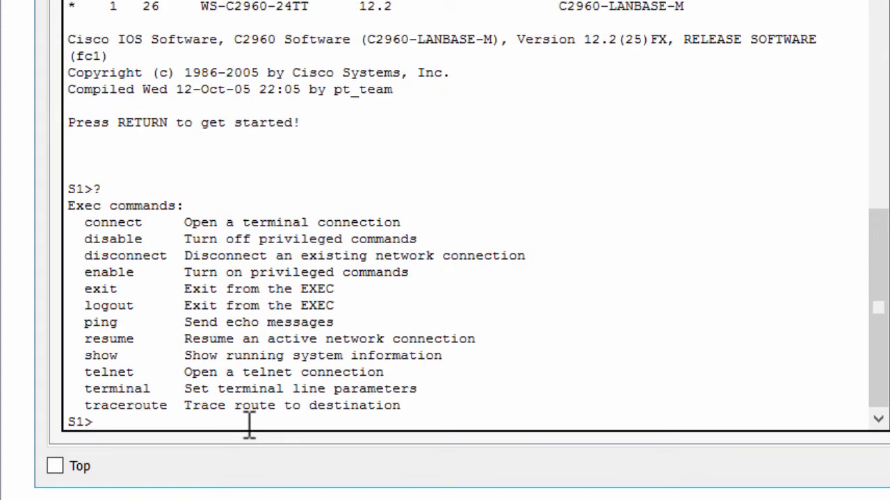
type("t?")
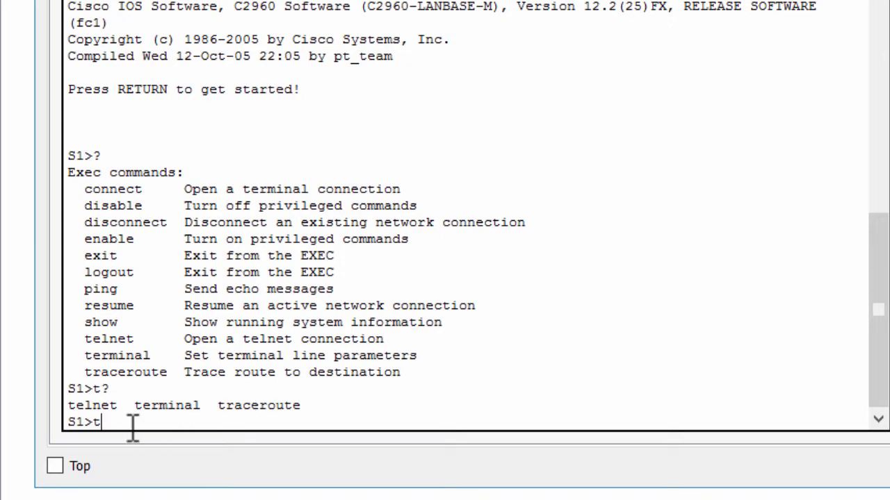
type("e?")
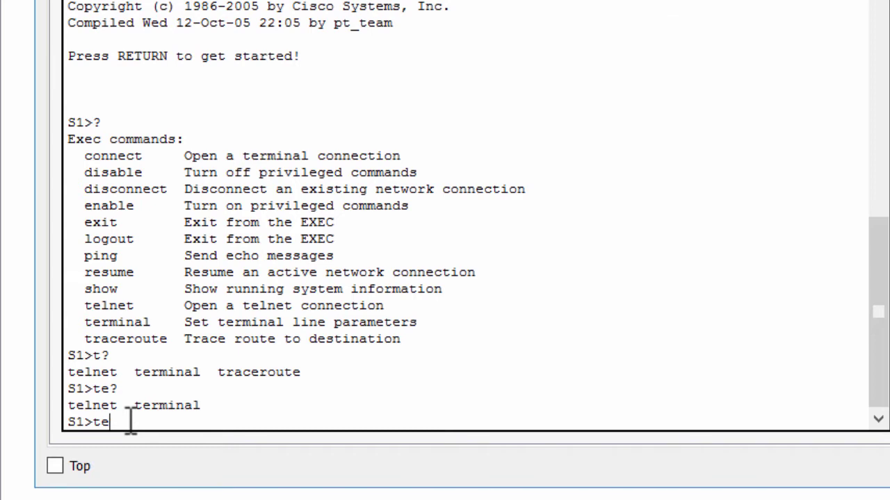
key("BackSpace")
key("BackSpace")
type("?")
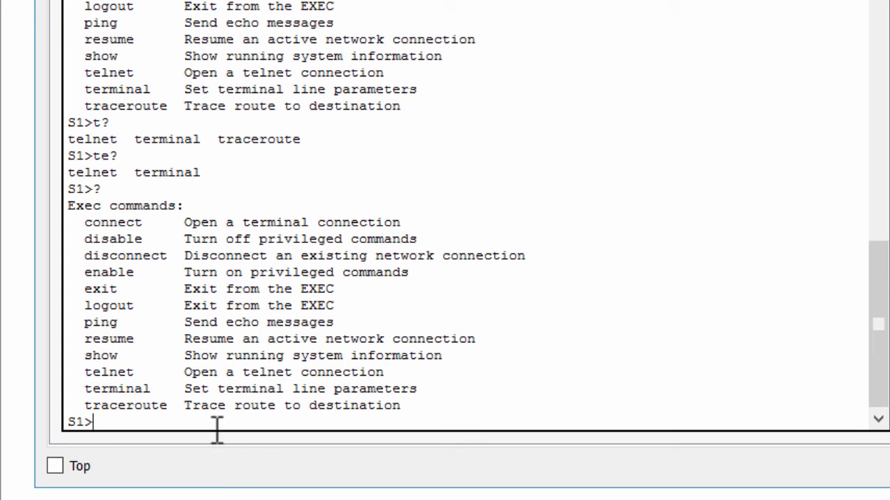
Try command auto-completion on the abbreviations en and te, clearing the command line after each
type("en")
key("Tab")
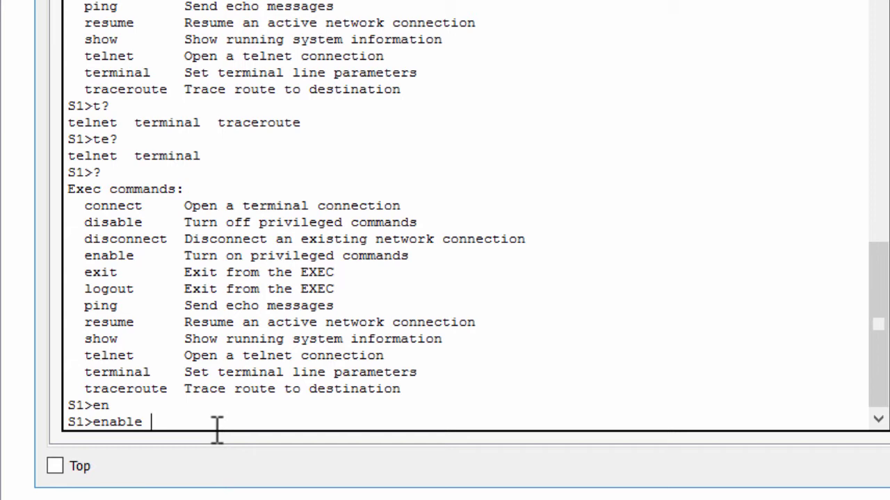
key("BackSpace")
key("BackSpace")
key("BackSpace")
key("BackSpace")
key("BackSpace")
key("BackSpace")
type("te")
key("Tab")
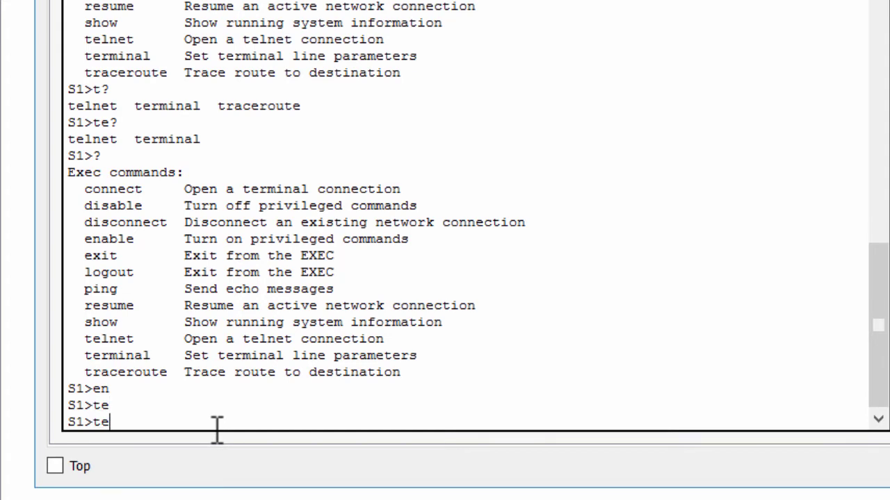
key("BackSpace")
key("BackSpace")
Enter privileged EXEC mode by auto-completing en to enable and running it
type("en")
key("Tab")
key("Return")
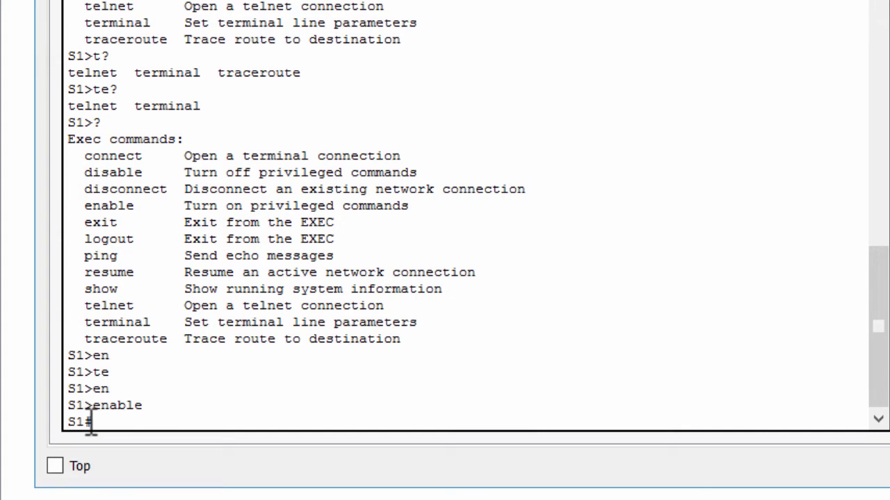
List all privileged EXEC commands through to the end, and query those starting with c using c?
type("?")
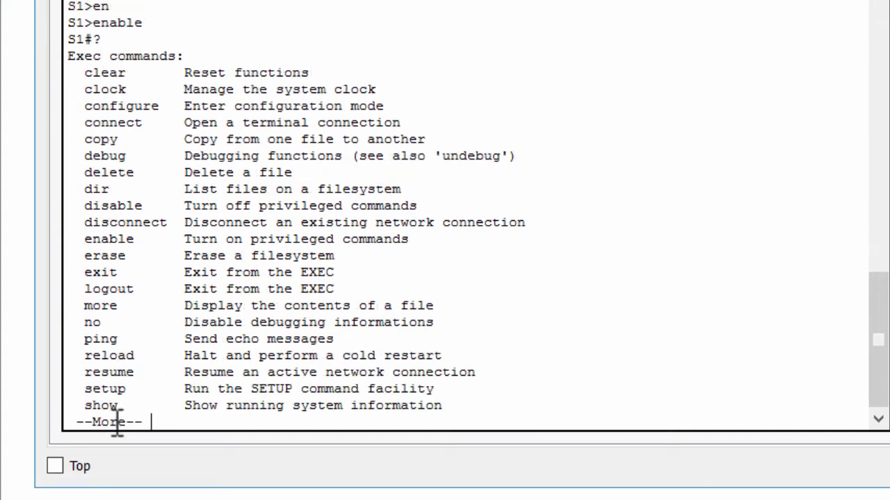
key("Return")
key("Return")
key("Return")
key("Return")
key("Return")
key("Return")
key("Return")
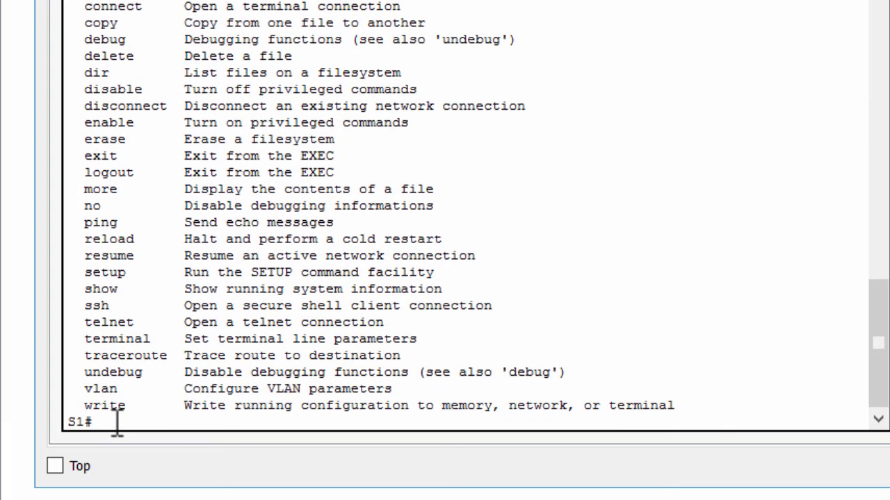
type("c?")
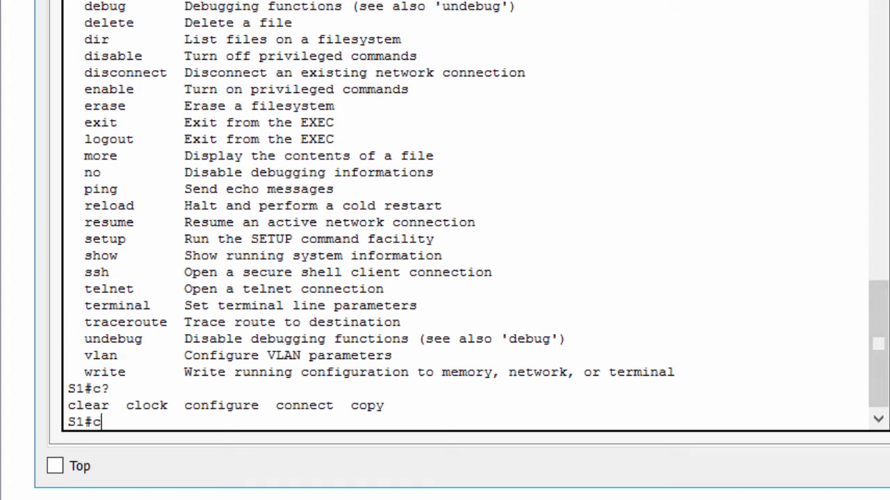
Enter global configuration mode with configure, accepting the terminal default, and exit back to privileged EXEC mode
type("onfigure")
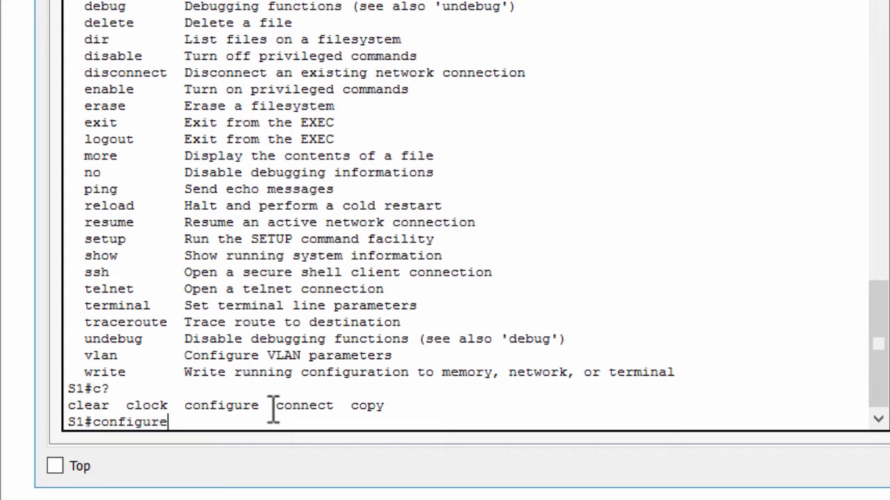
key("Return")
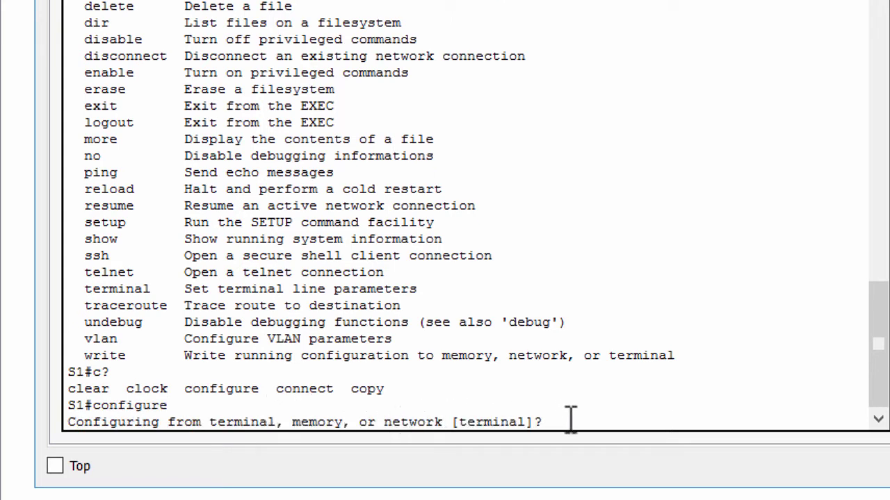
key("Return")
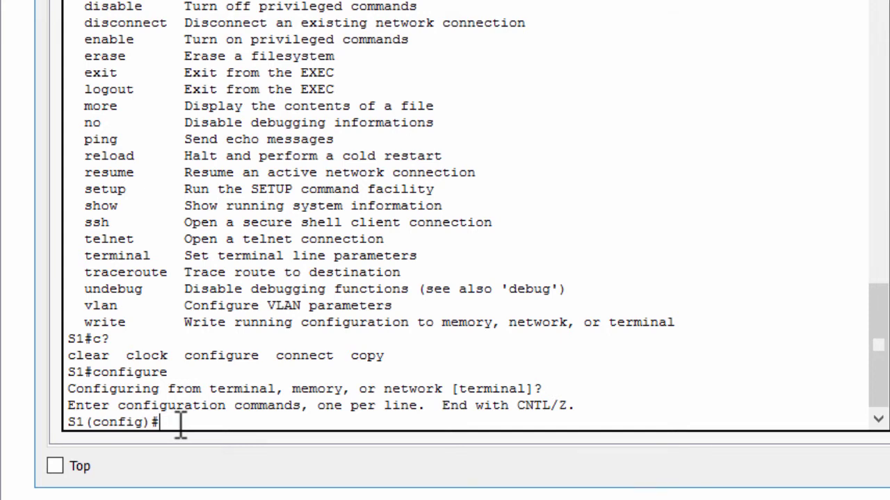
type("exit")
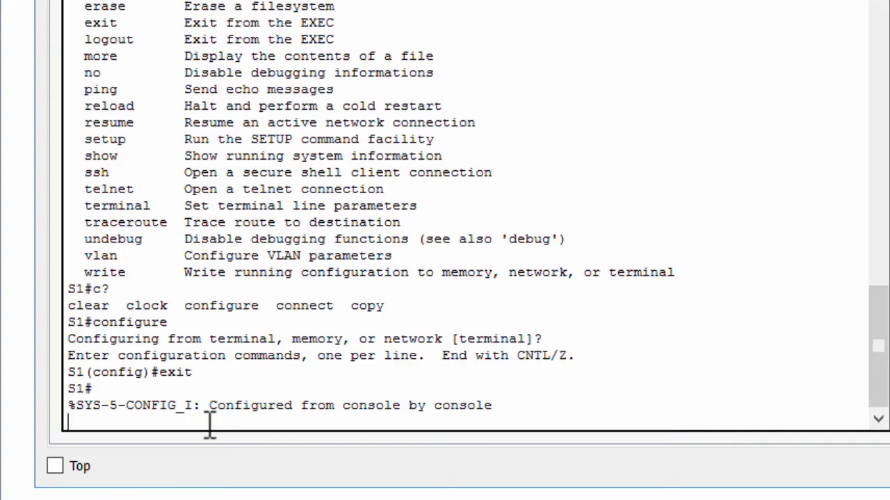
key("Return")
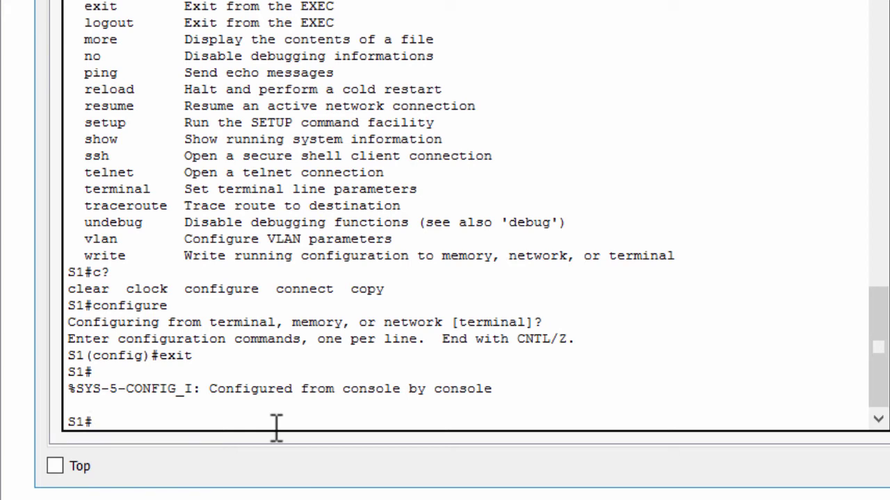
Try the bare clock command on S1 and replace it with show clock to display the switch's time
type("clock")
key("Return")
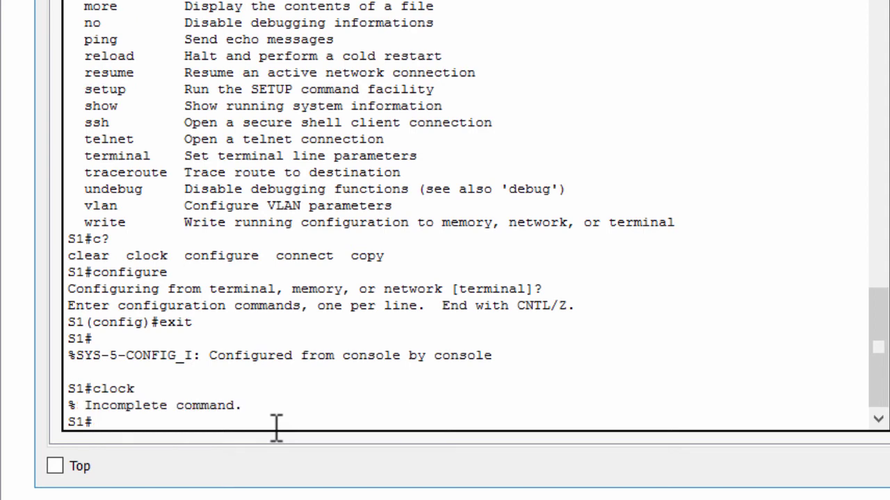
key("Up")
key("BackSpace")
key("BackSpace")
key("BackSpace")
key("BackSpace")
key("BackSpace")
type("show clock")
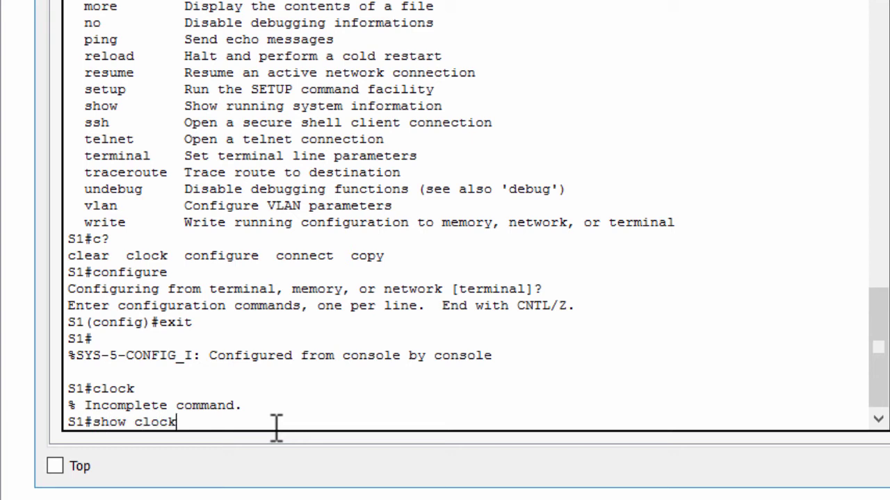
key("Return")
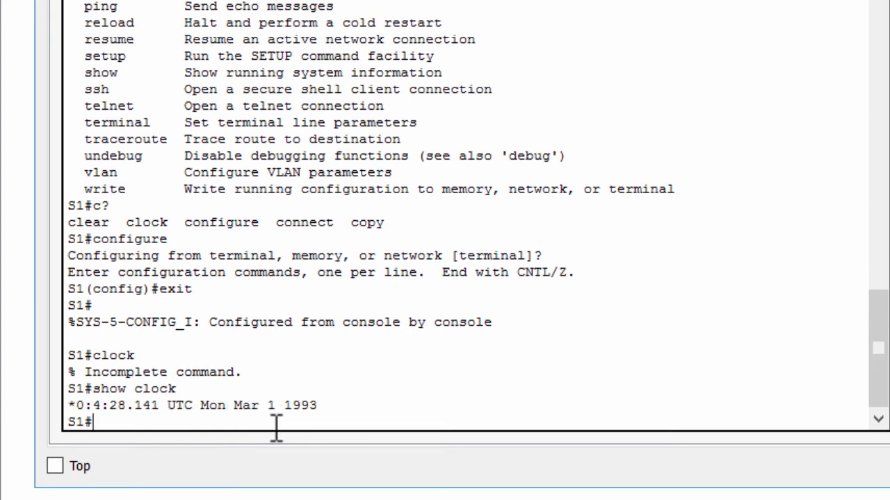
Check the clock set syntax with ? and set S1's clock to 15:00:00 31 jan 2035
type("clock set ?")
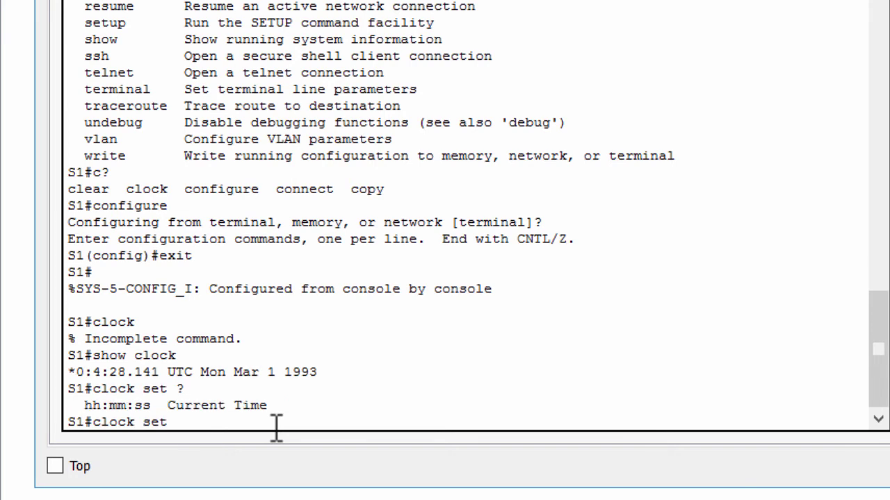
type("15:00:00")
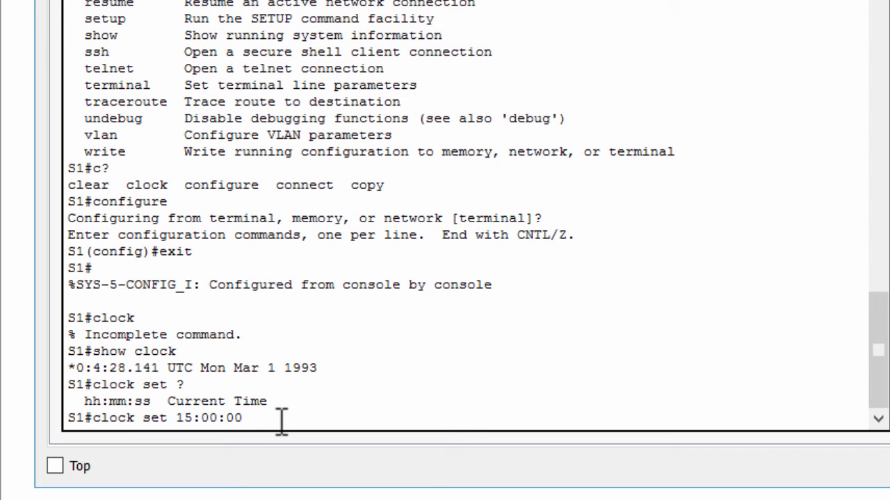
type("31 Jan 2035")
key("Return")
Check the newly set time on S1 with show clock
type("show")
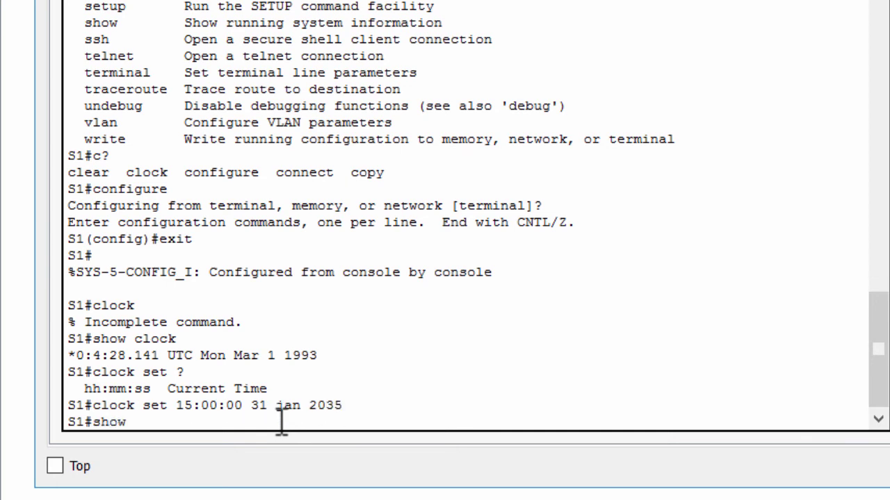
type(" clock")
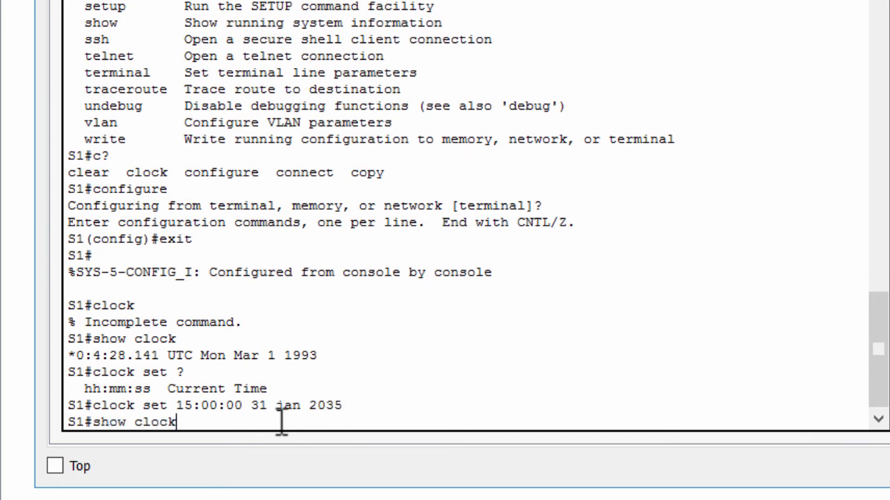